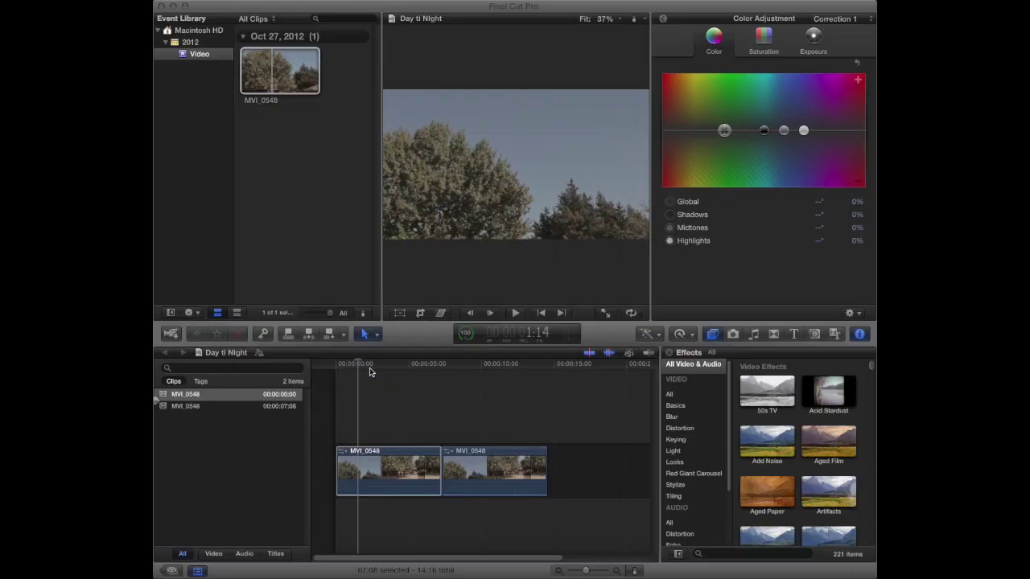
{"action": "left_click_drag", "start_coordinate": [380, 372], "coordinate": [336, 370]}
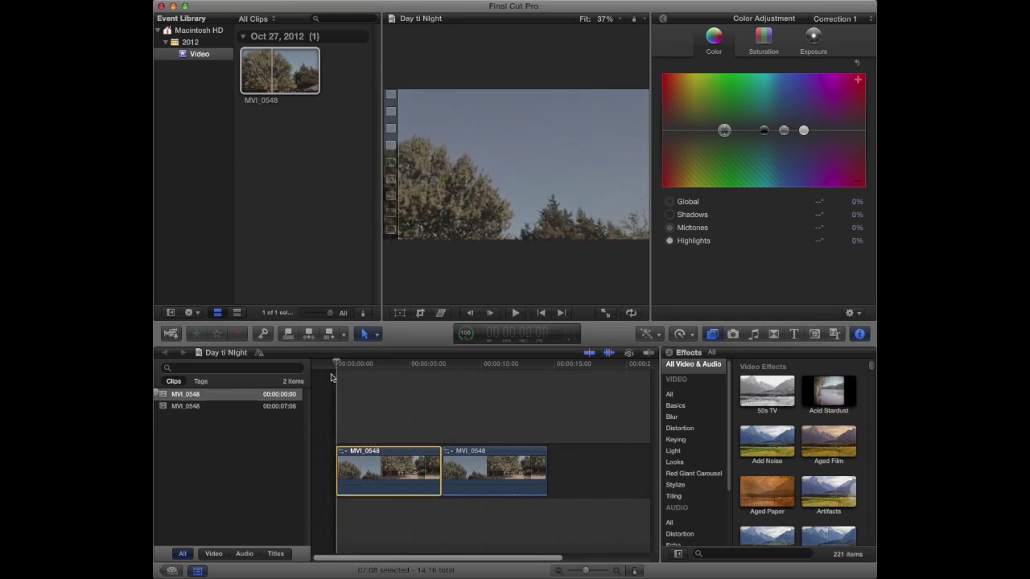
{"action": "left_click", "coordinate": [661, 18]}
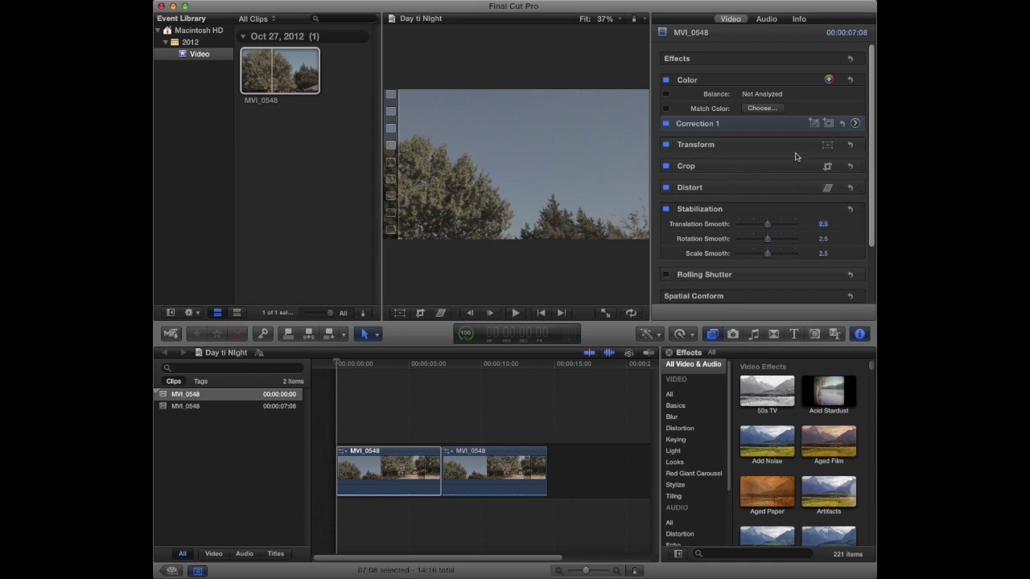
{"action": "left_click", "coordinate": [855, 124]}
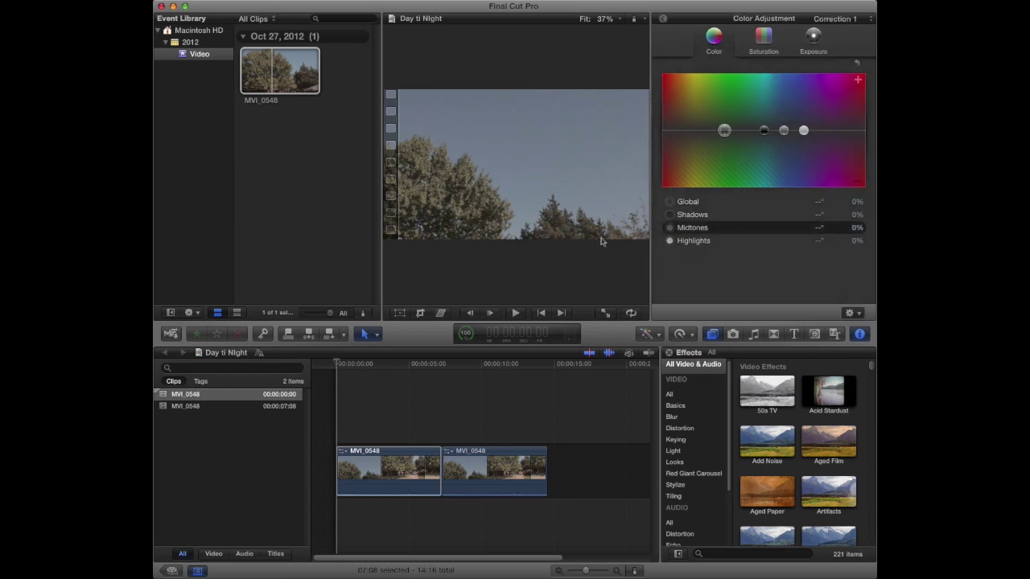
Review the clip, then set Color board Midtones to 228° −21% and Highlights to 228° +83%
{"action": "left_click_drag", "start_coordinate": [352, 363], "coordinate": [306, 391]}
{"action": "left_click_drag", "start_coordinate": [452, 362], "coordinate": [292, 400]}
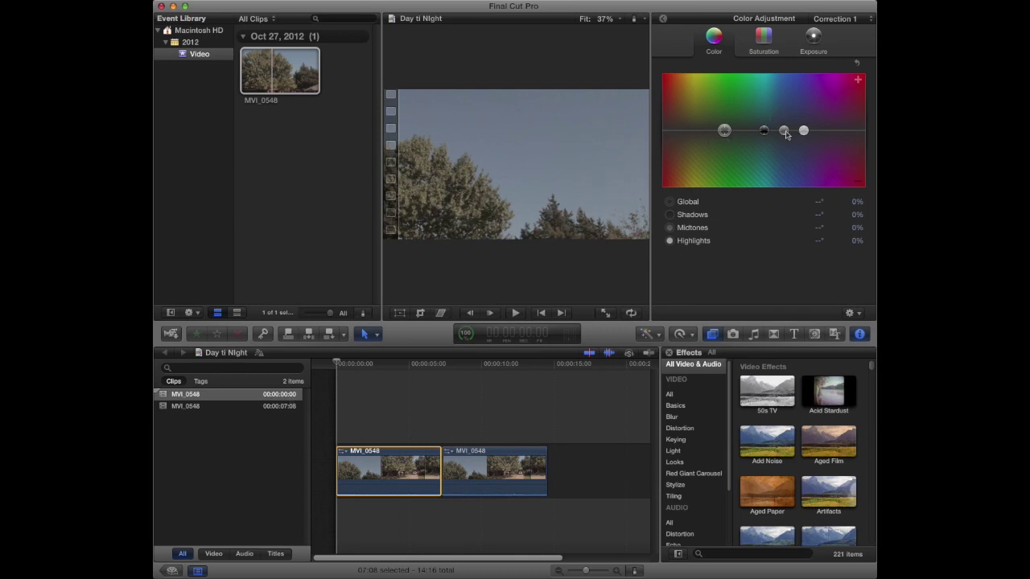
{"action": "left_click_drag", "start_coordinate": [786, 134], "coordinate": [791, 144]}
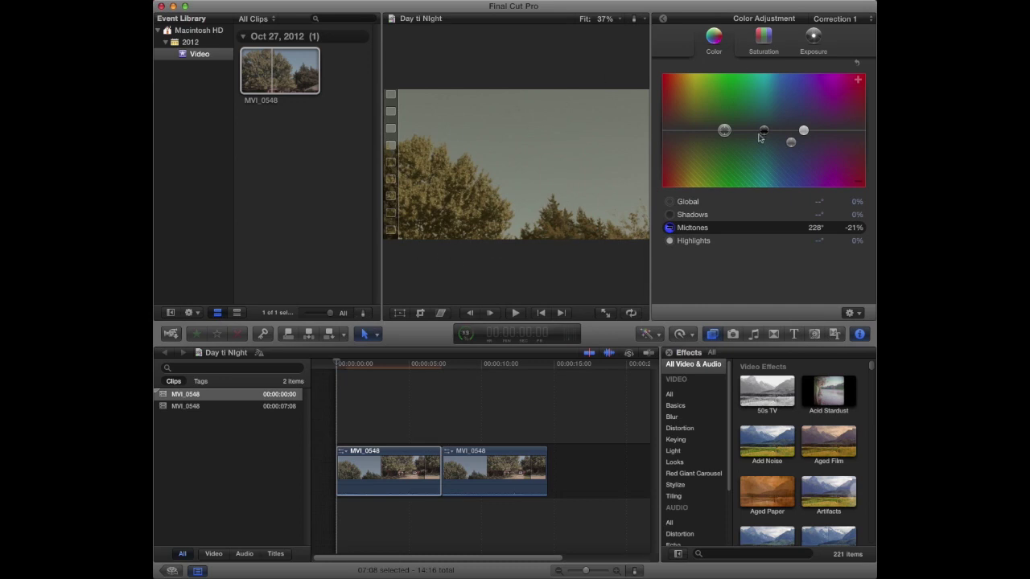
{"action": "left_click_drag", "start_coordinate": [803, 131], "coordinate": [790, 85]}
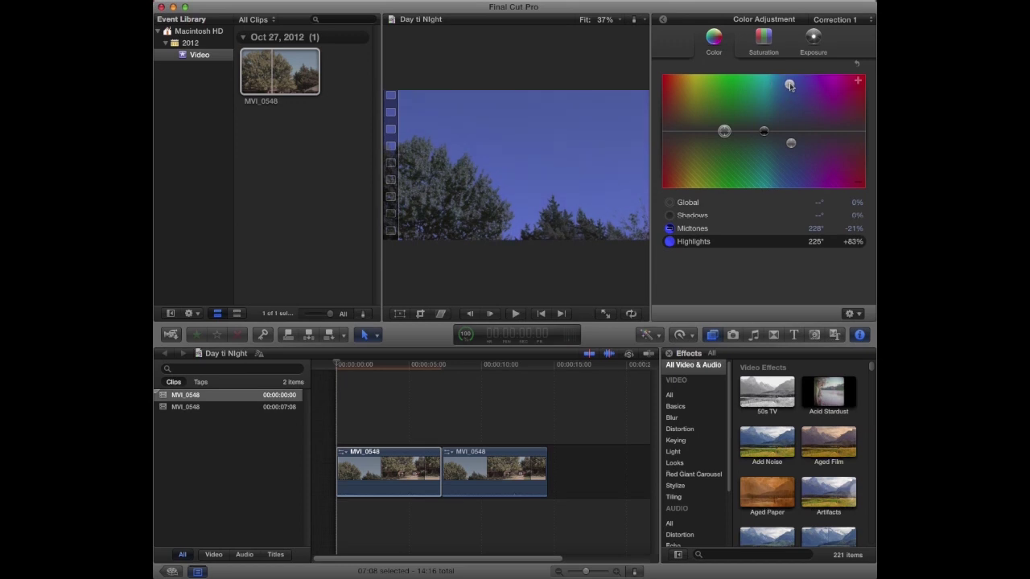
In the Exposure tab, set shadows to −15%, midtones to −48%, highlights to −13%, then review playback
{"action": "left_click", "coordinate": [814, 40]}
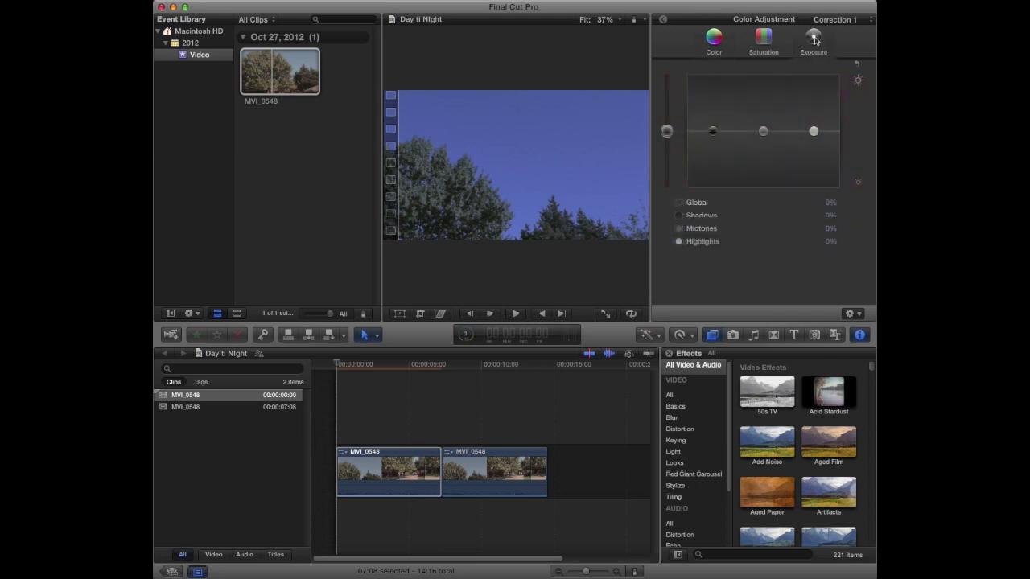
{"action": "left_click_drag", "start_coordinate": [712, 132], "coordinate": [764, 160]}
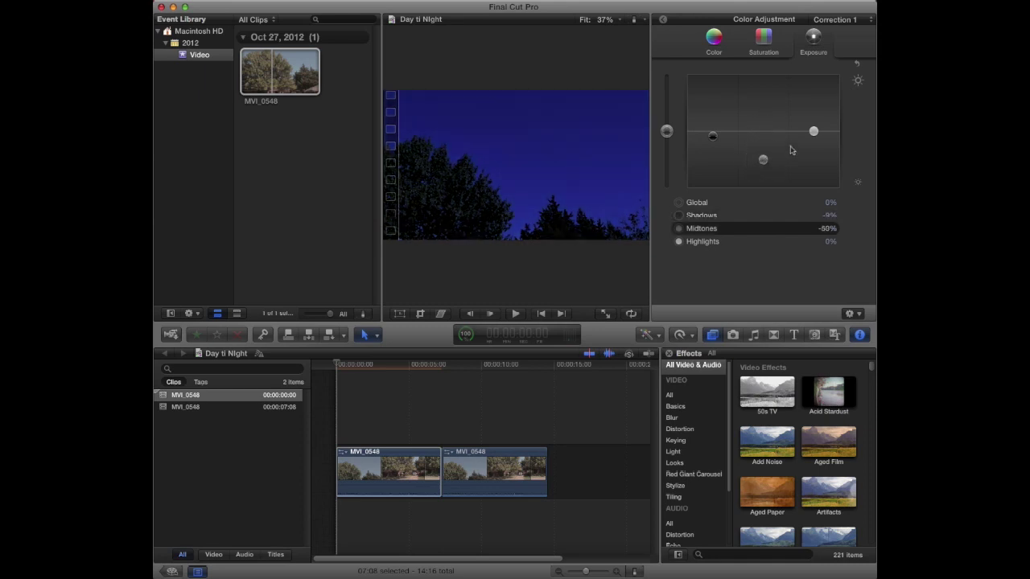
{"action": "left_click_drag", "start_coordinate": [819, 130], "coordinate": [819, 138]}
{"action": "left_click_drag", "start_coordinate": [712, 136], "coordinate": [711, 139]}
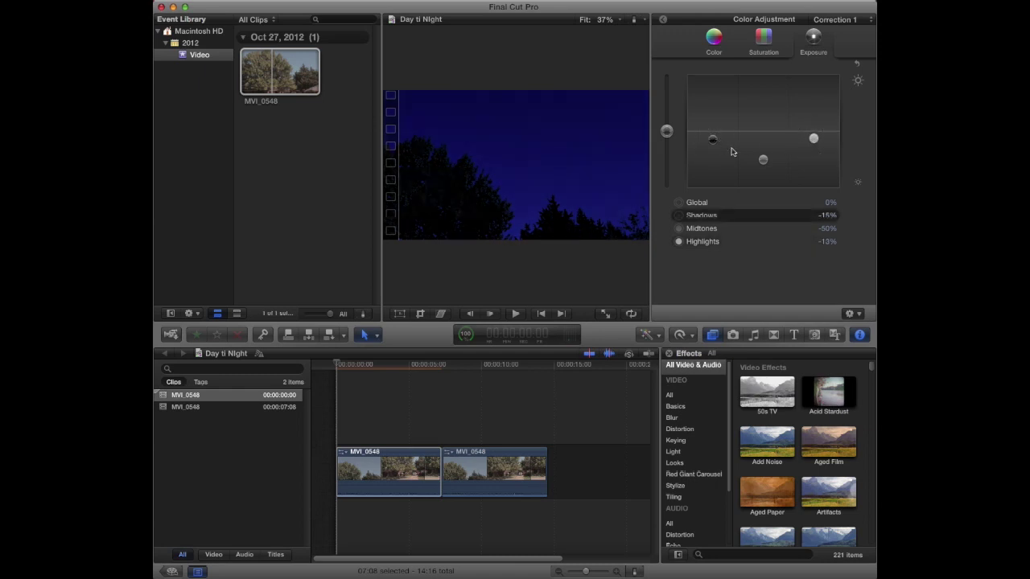
{"action": "left_click_drag", "start_coordinate": [762, 165], "coordinate": [762, 163]}
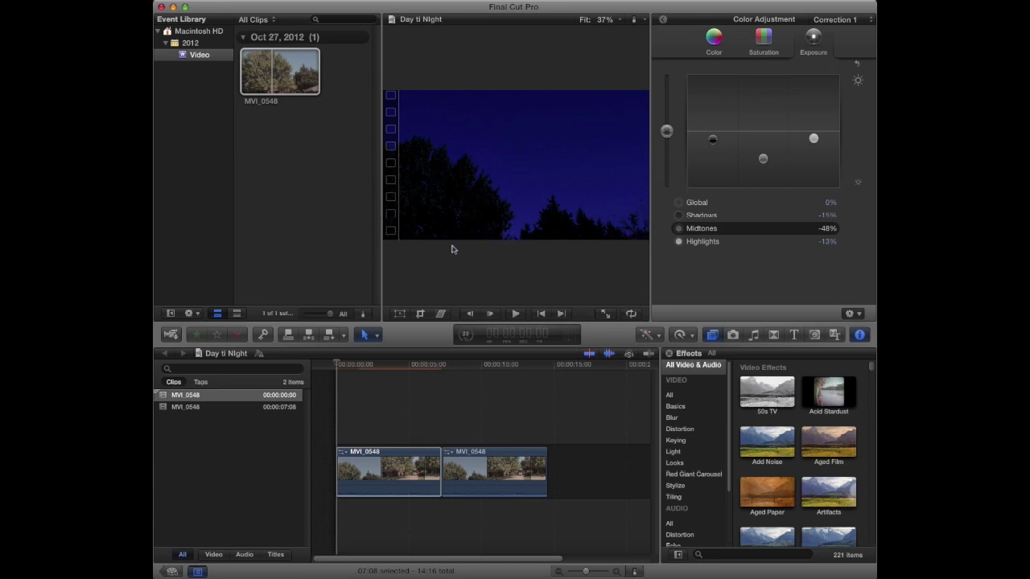
{"action": "left_click_drag", "start_coordinate": [393, 361], "coordinate": [415, 362]}
{"action": "key", "text": "Right"}
{"action": "key", "text": "Right"}
{"action": "key", "text": "Right"}
{"action": "key", "text": "Right"}
{"action": "key", "text": "Right"}
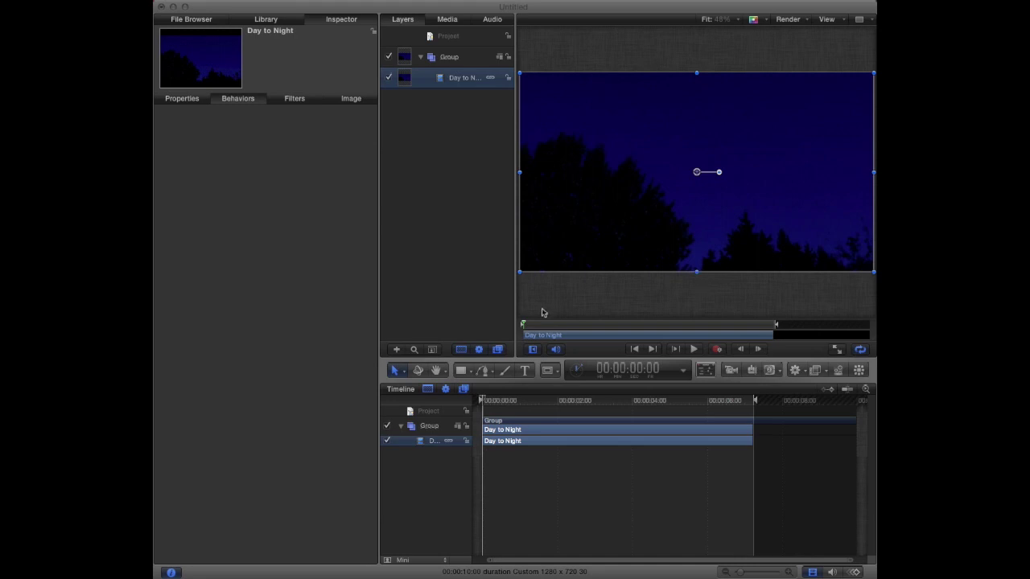
Apply Analyze Motion from Behaviors > Motion Tracking to the Day to Night layer, then reselect the layer
{"action": "left_click", "coordinate": [499, 402]}
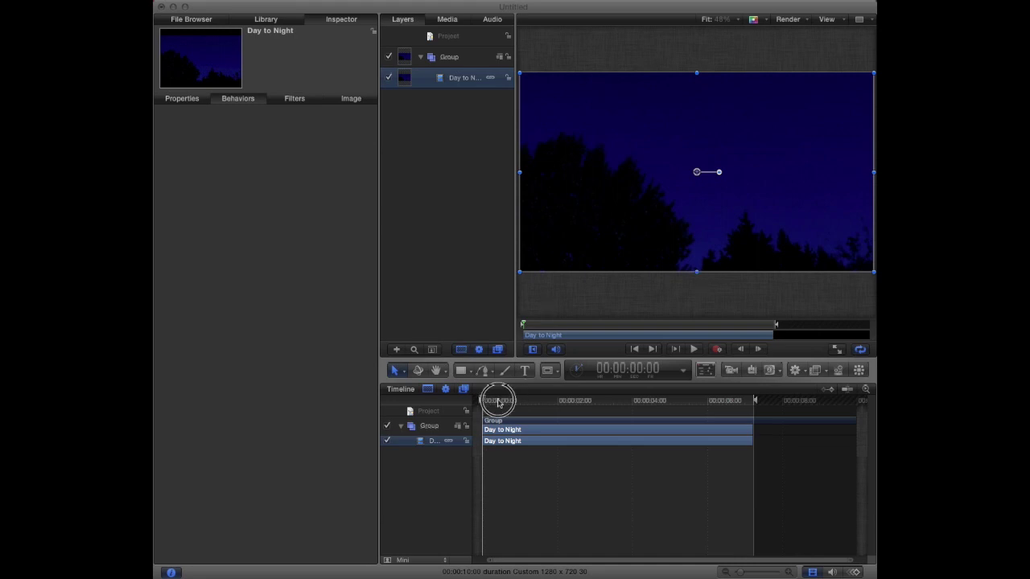
{"action": "left_click", "coordinate": [547, 403]}
{"action": "left_click_drag", "start_coordinate": [547, 404], "coordinate": [406, 410]}
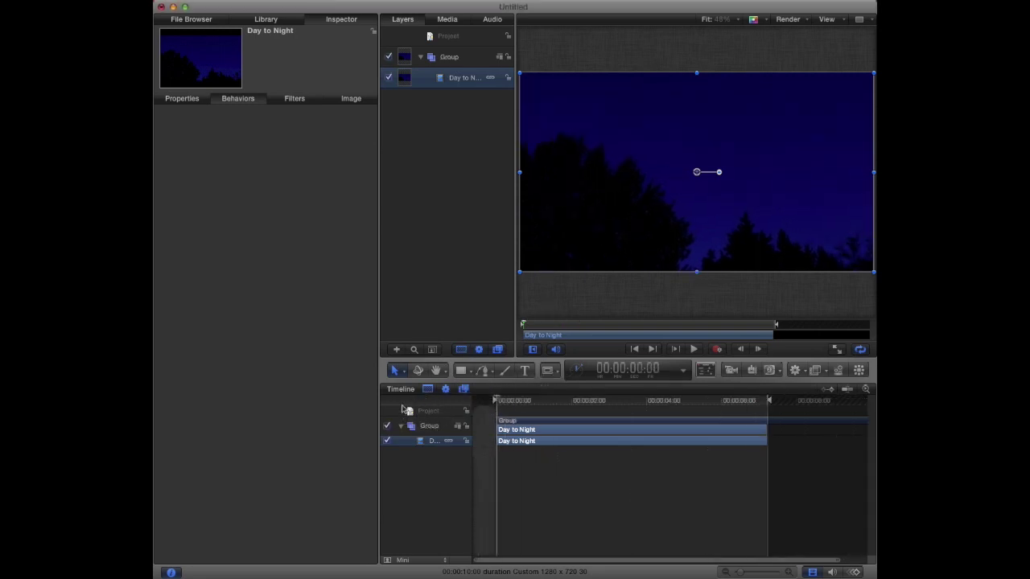
{"action": "left_click", "coordinate": [257, 20]}
{"action": "left_click", "coordinate": [294, 157]}
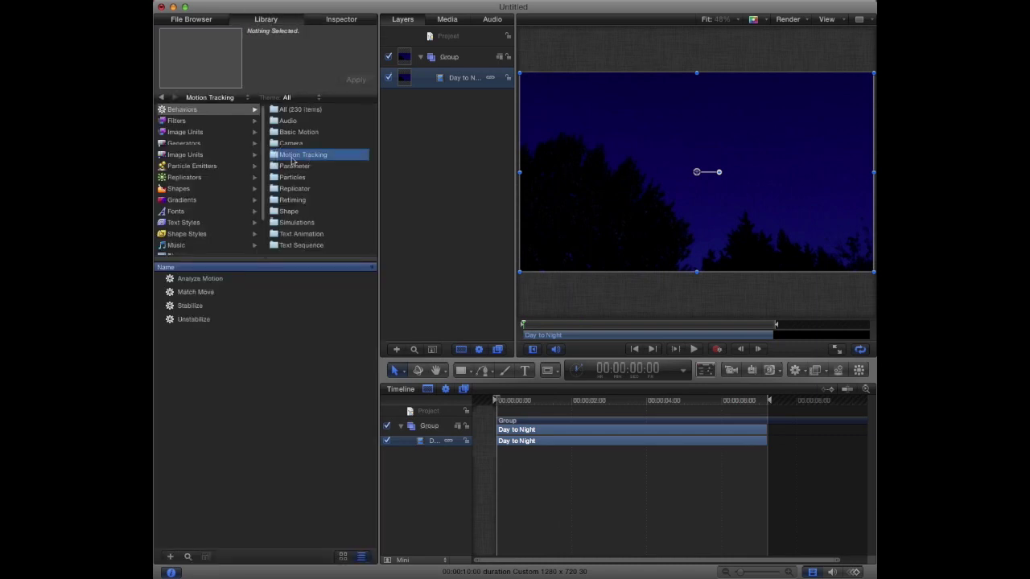
{"action": "left_click_drag", "start_coordinate": [201, 282], "coordinate": [453, 79]}
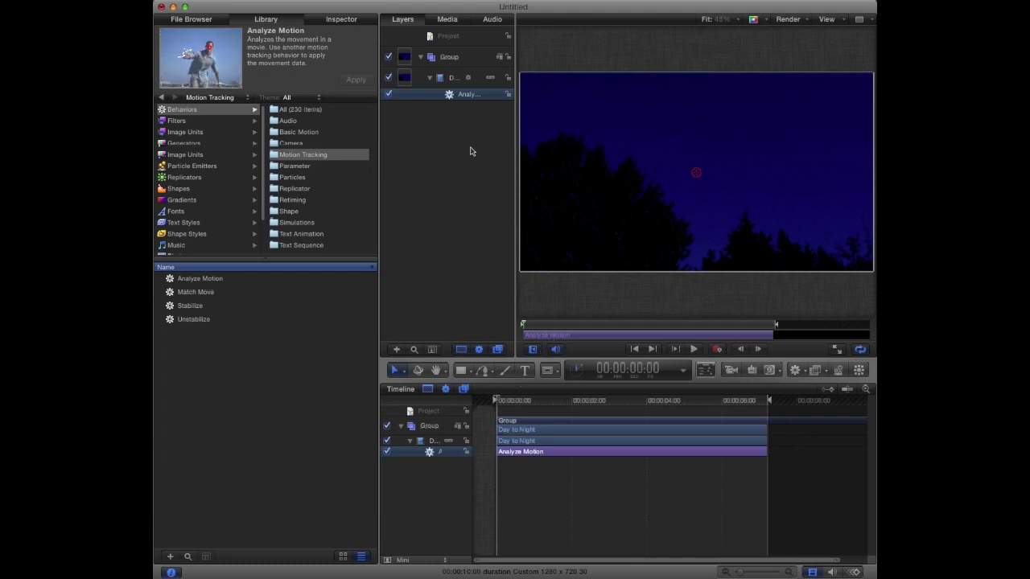
{"action": "left_click", "coordinate": [439, 78]}
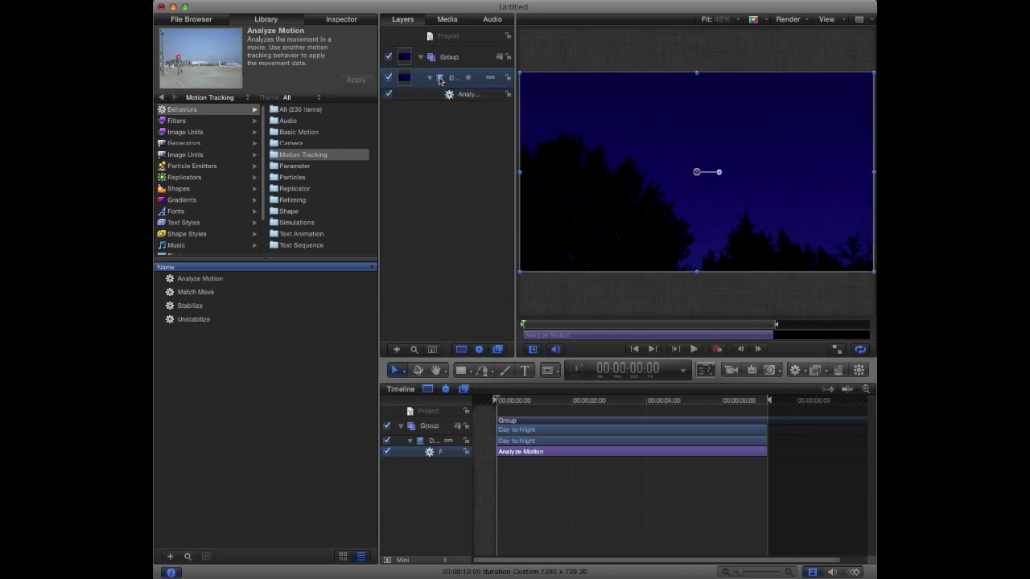
Place the Analyze Motion tracker on a treetop against the sky, run the analysis, and return to an early frame
{"action": "left_click", "coordinate": [341, 20]}
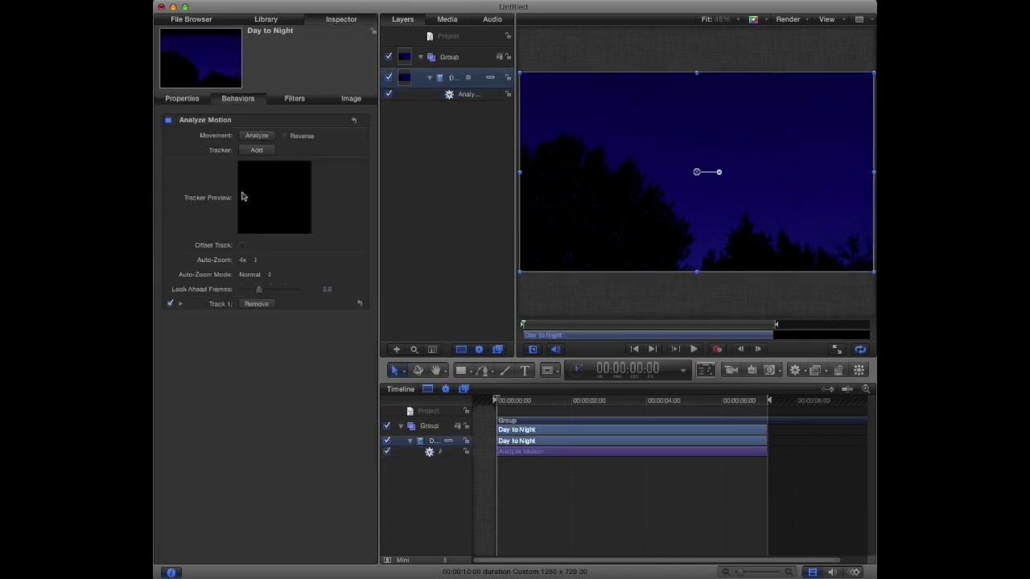
{"action": "left_click", "coordinate": [239, 305]}
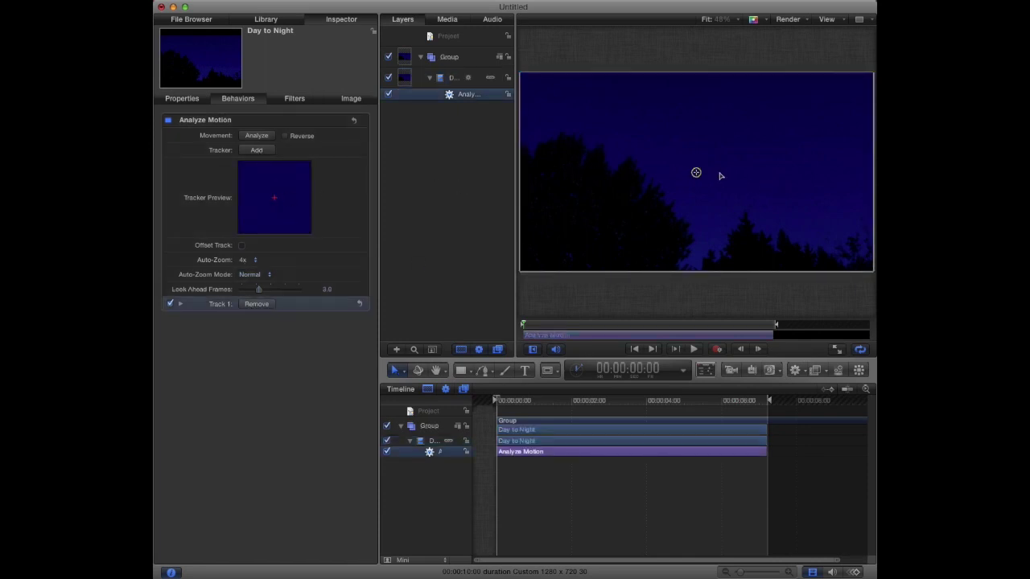
{"action": "left_click_drag", "start_coordinate": [696, 172], "coordinate": [648, 185]}
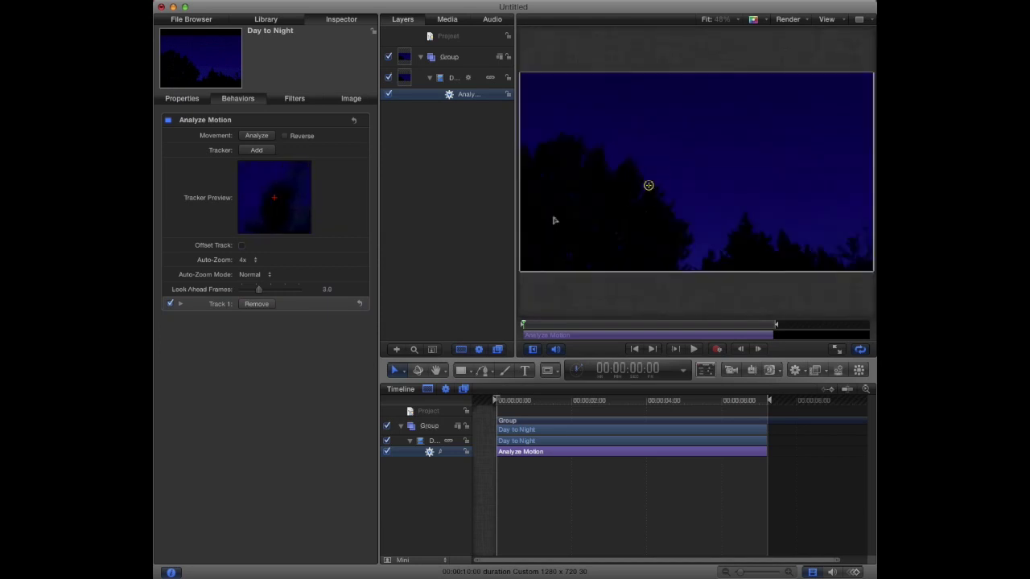
{"action": "left_click", "coordinate": [249, 137]}
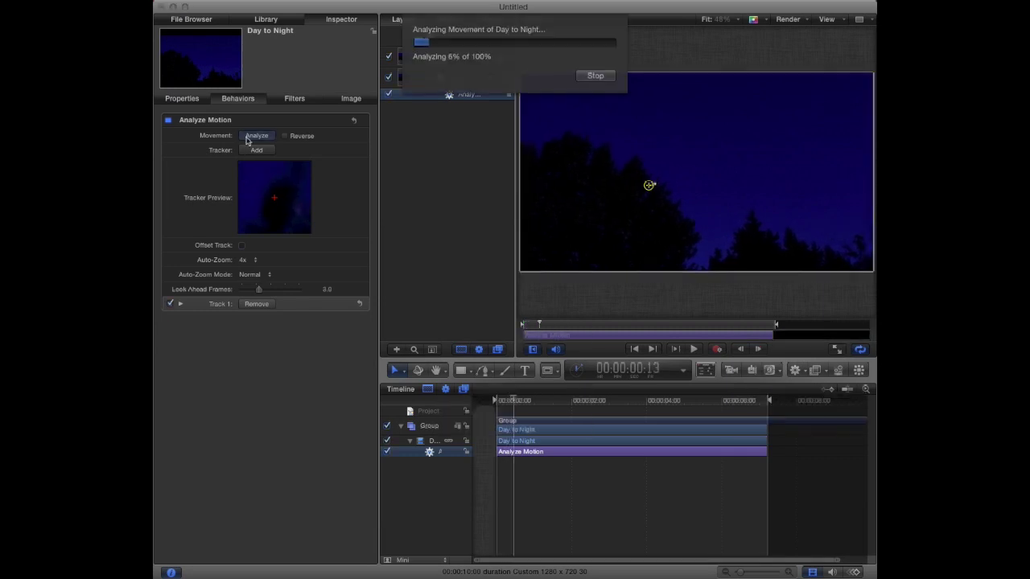
{"action": "left_click", "coordinate": [574, 410]}
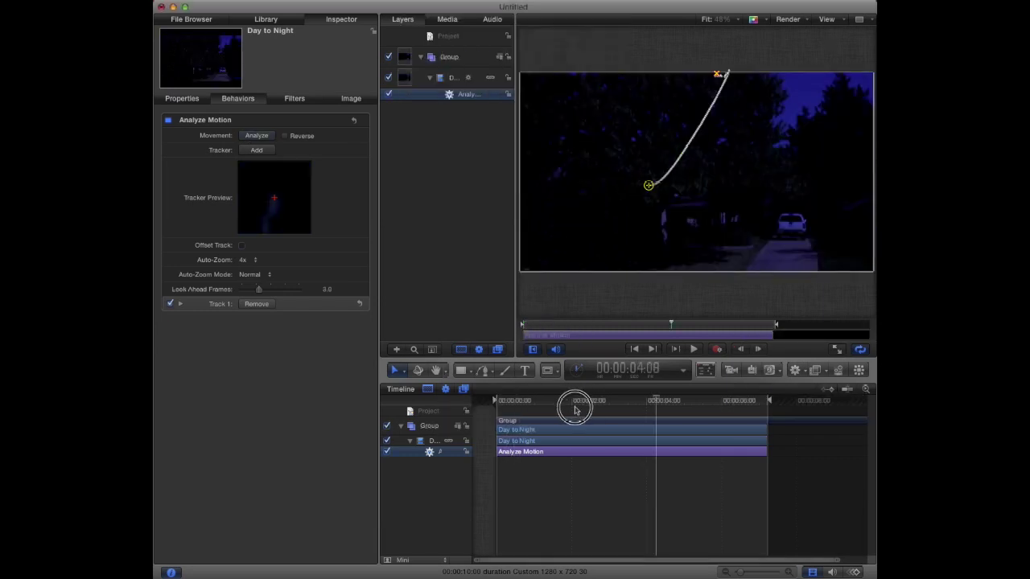
{"action": "left_click_drag", "start_coordinate": [575, 410], "coordinate": [494, 409]}
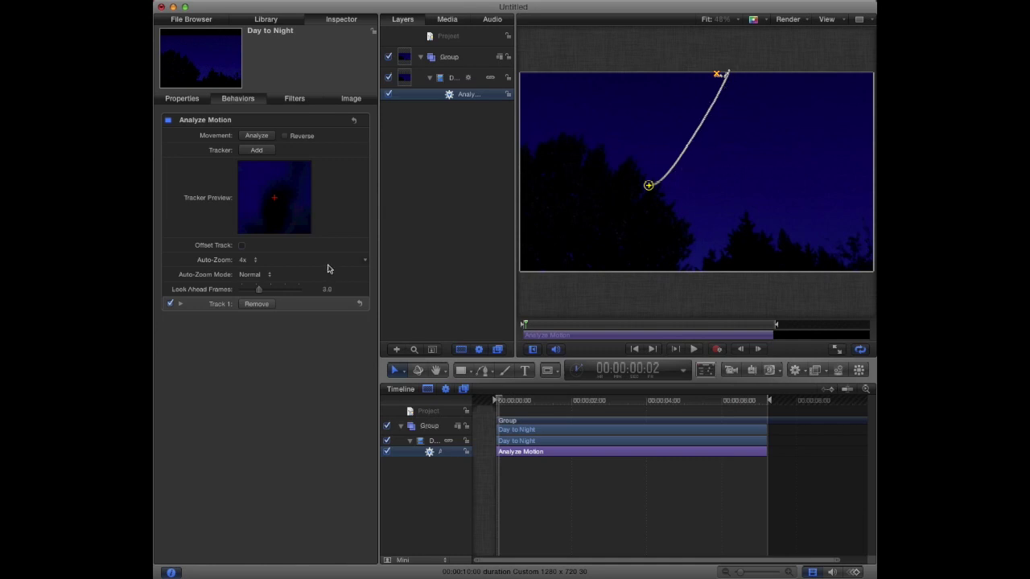
Add the Moon image, scale it down into the sky's top-right corner, and nudge its timing slightly earlier
{"action": "left_click_drag", "start_coordinate": [157, 197], "coordinate": [763, 135]}
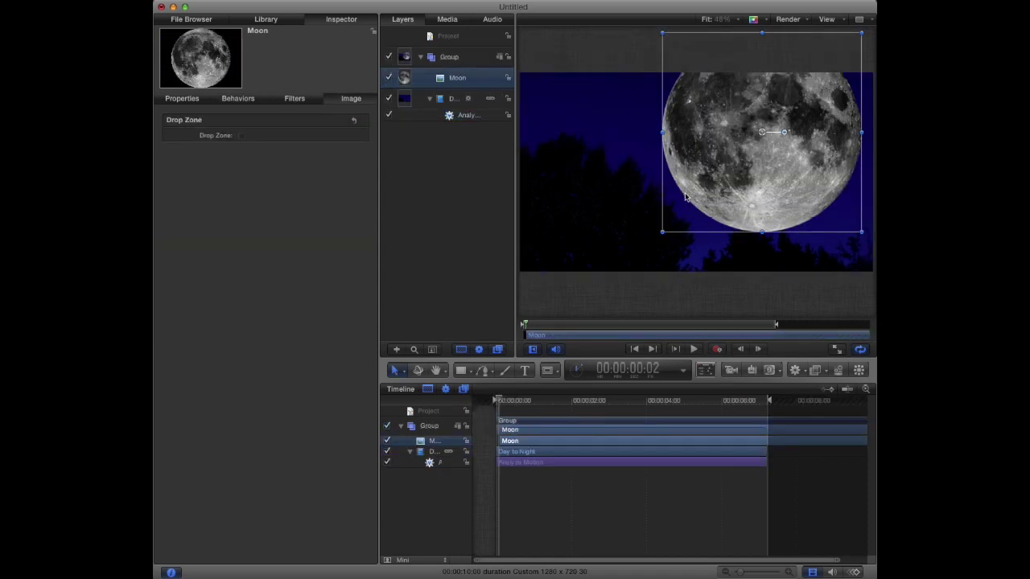
{"action": "left_click_drag", "start_coordinate": [763, 134], "coordinate": [758, 142]}
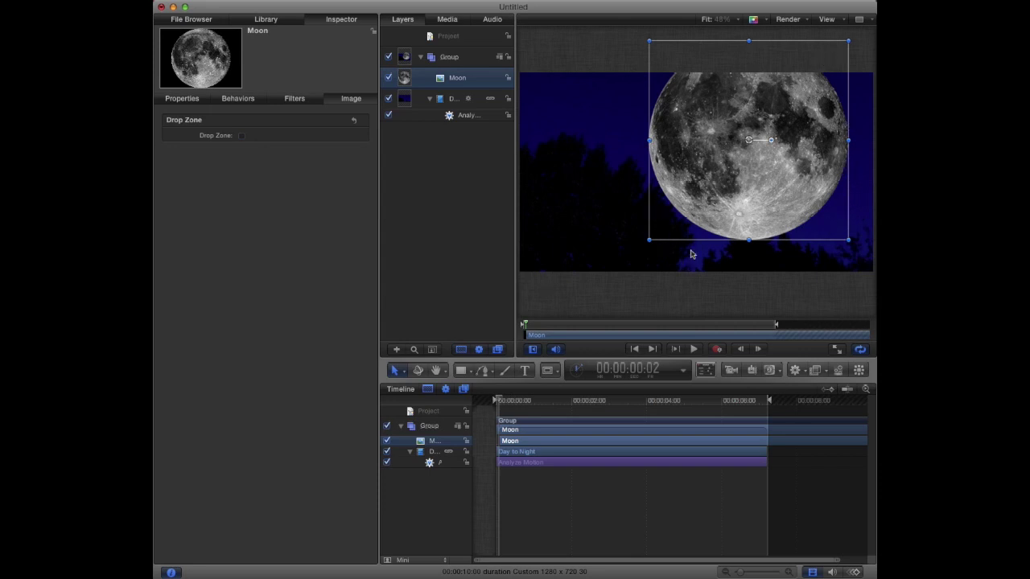
{"action": "mouse_move", "coordinate": [734, 169]}
{"action": "left_mouse_down"}
{"action": "mouse_move", "coordinate": [735, 150]}
{"action": "mouse_move", "coordinate": [719, 172]}
{"action": "left_mouse_up"}
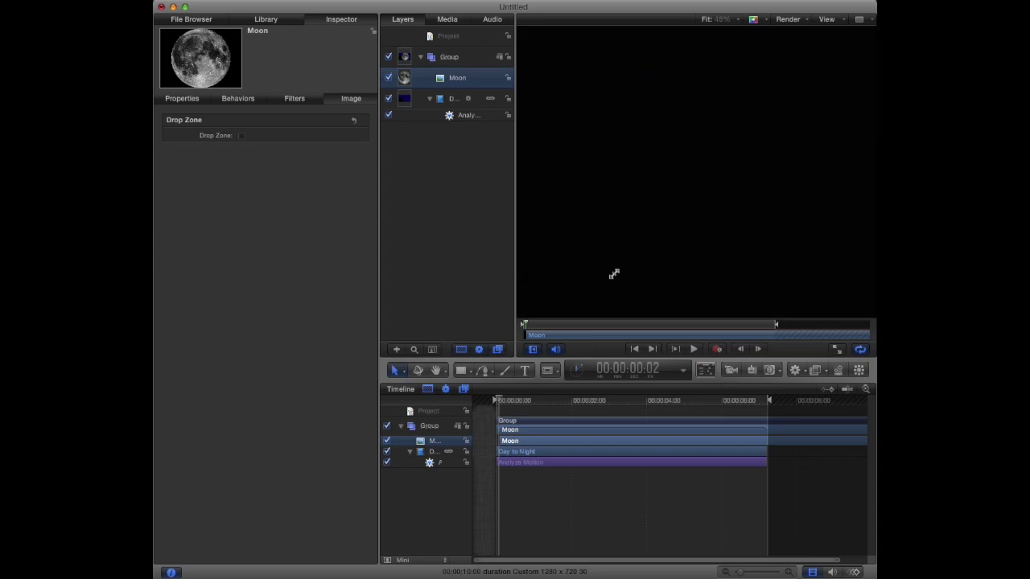
{"action": "mouse_move", "coordinate": [618, 272]}
{"action": "left_mouse_down"}
{"action": "mouse_move", "coordinate": [765, 120]}
{"action": "mouse_move", "coordinate": [765, 129]}
{"action": "mouse_move", "coordinate": [804, 92]}
{"action": "mouse_move", "coordinate": [829, 93]}
{"action": "left_mouse_up"}
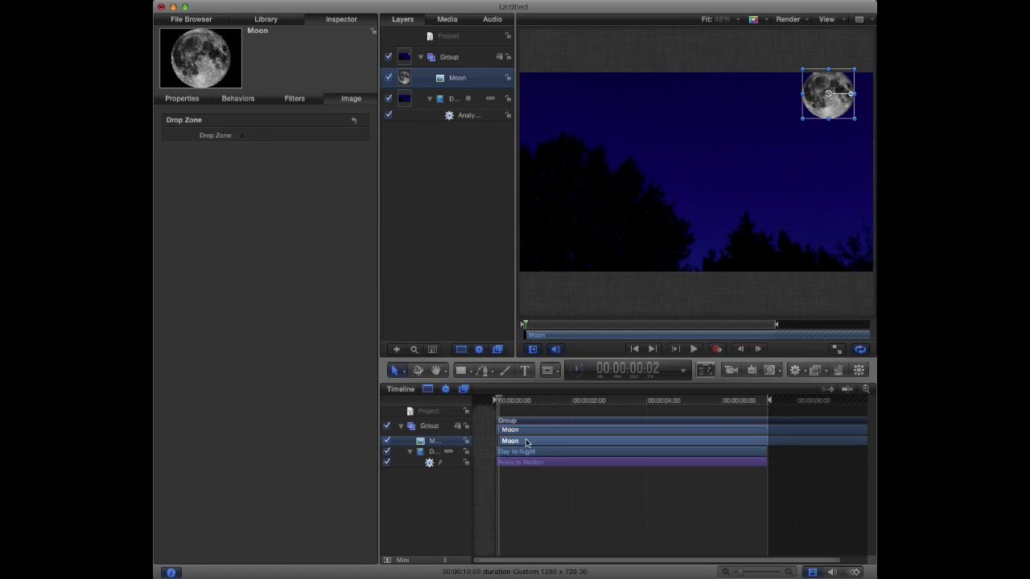
{"action": "left_click_drag", "start_coordinate": [526, 442], "coordinate": [522, 445]}
Apply Match Move to the Moon layer and show its parameters in Inspector > Behaviors
{"action": "left_click", "coordinate": [570, 442]}
{"action": "left_click", "coordinate": [278, 19]}
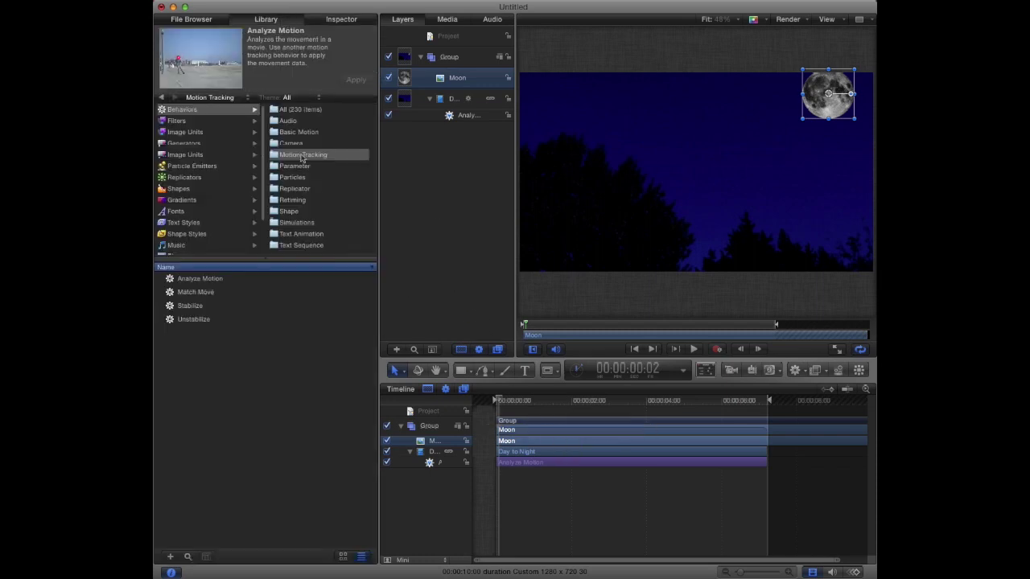
{"action": "left_click_drag", "start_coordinate": [188, 298], "coordinate": [447, 77]}
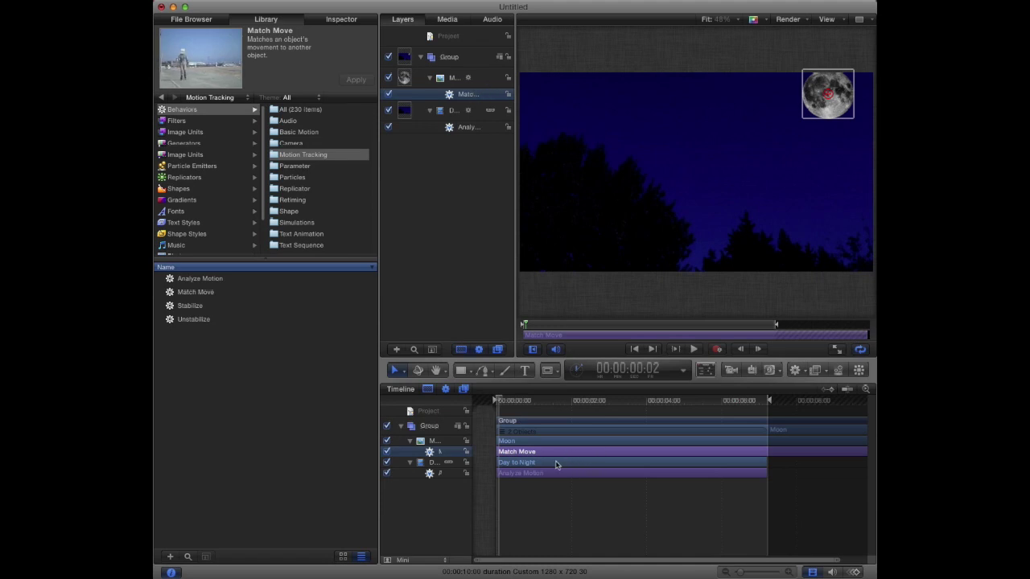
{"action": "left_click", "coordinate": [545, 440]}
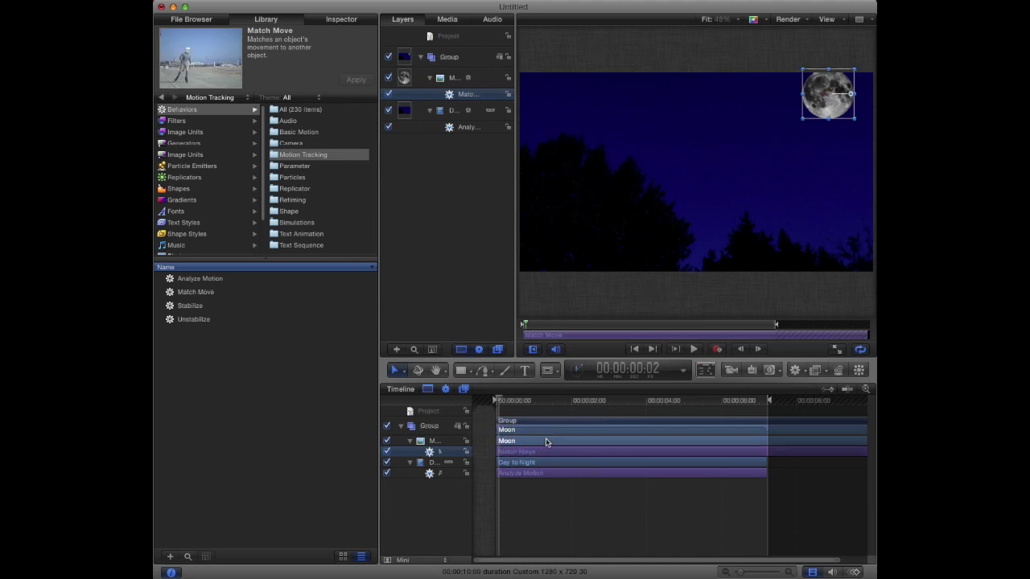
{"action": "left_click", "coordinate": [358, 21]}
{"action": "left_click", "coordinate": [233, 100]}
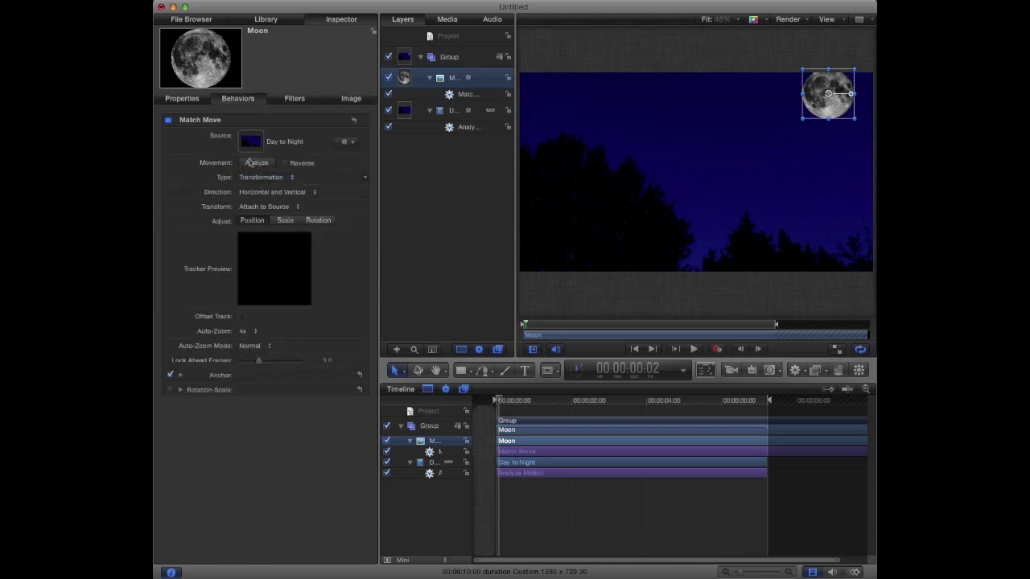
Set Analyze Motion as the Match Move source and return the playhead to the start
{"action": "left_click_drag", "start_coordinate": [472, 131], "coordinate": [252, 145]}
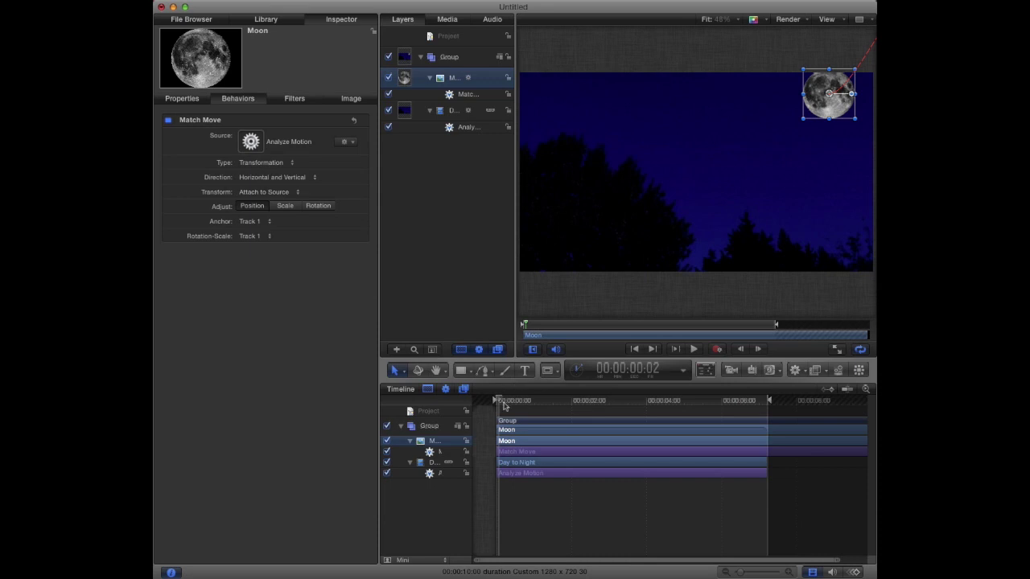
{"action": "left_click_drag", "start_coordinate": [500, 399], "coordinate": [485, 404]}
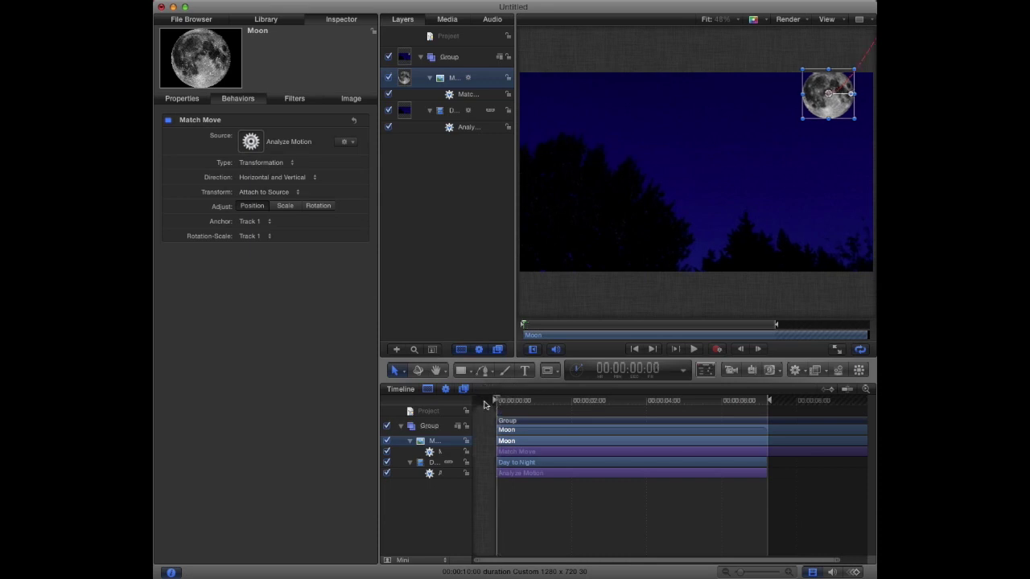